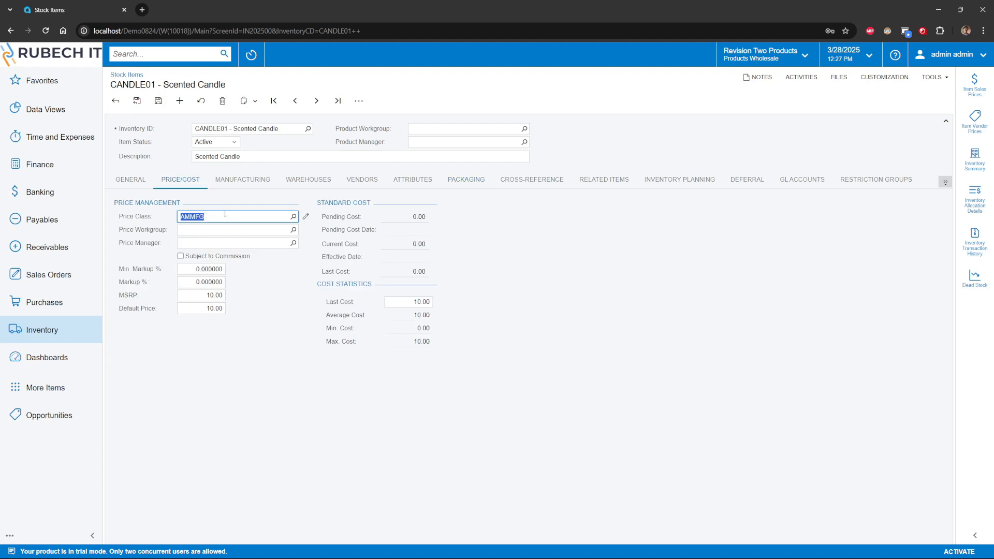
Step: Set the default price of the Scented Candle stock item to 15.00
click(213, 309)
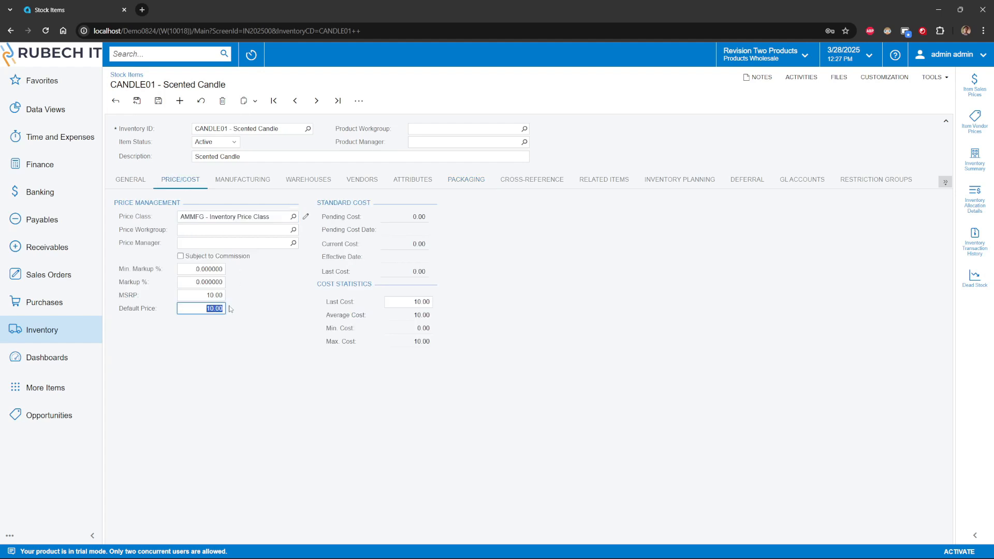
key(Home)
key(BackSpace)
text(5)
key(Tab)
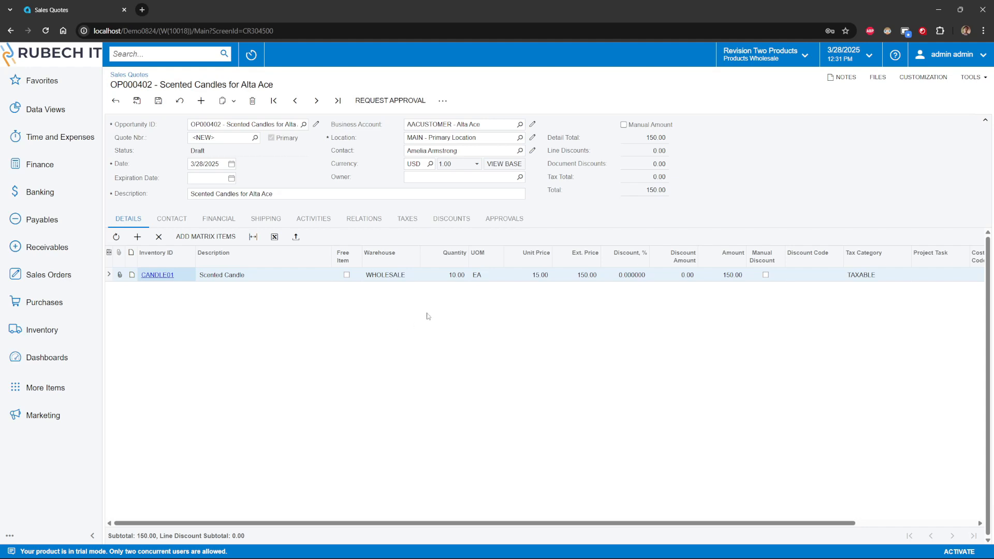
Step: Request approval for the Scented Candles quote and convert it to a sales order of type SO
click(403, 105)
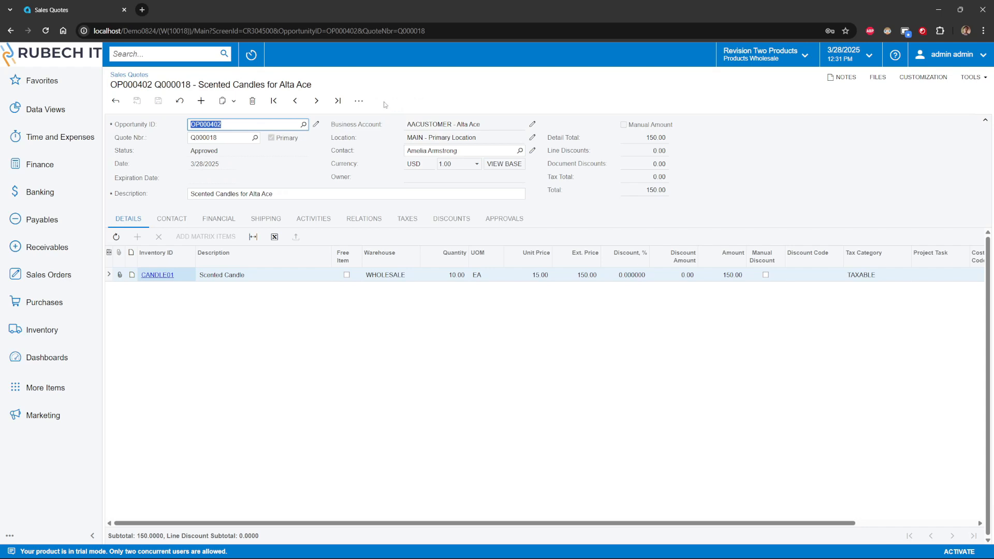
click(359, 101)
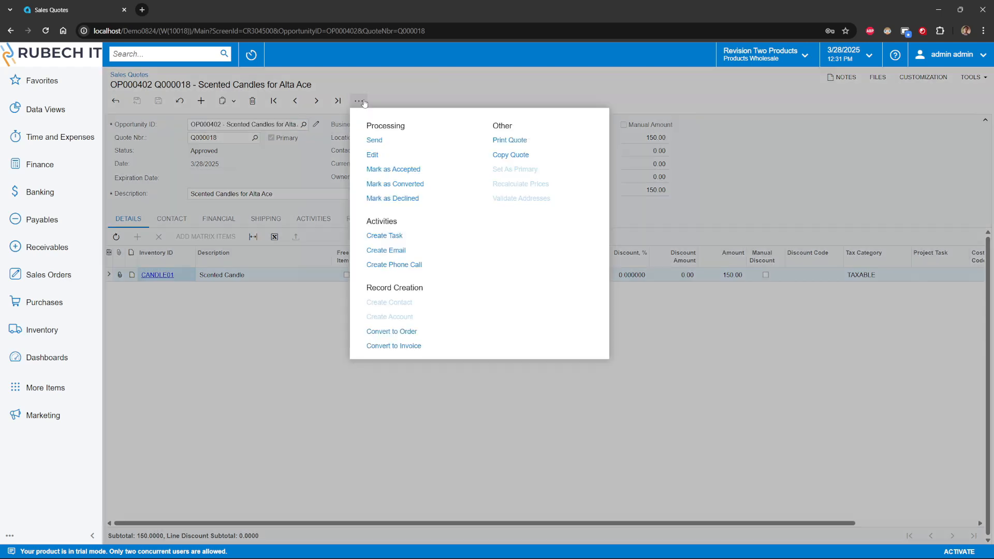
click(397, 332)
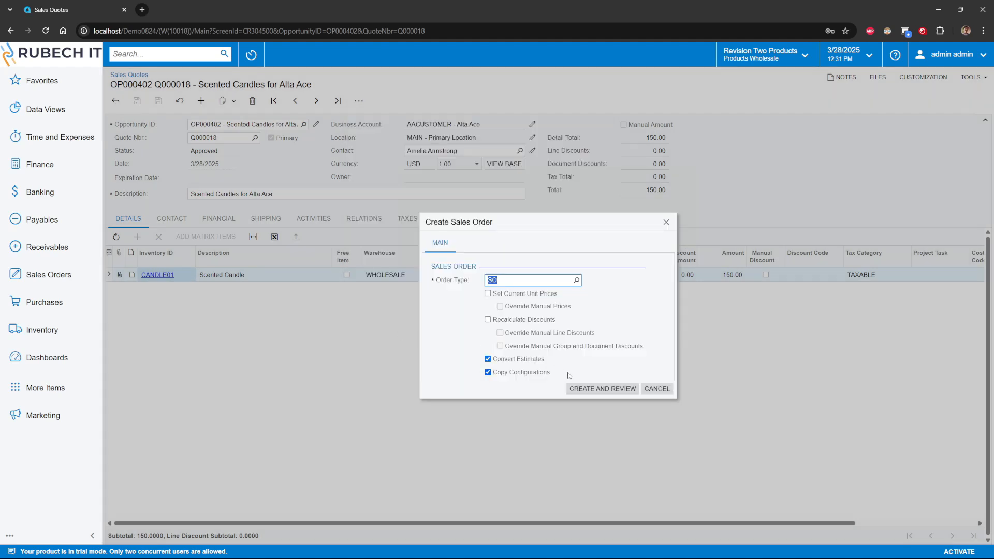
click(594, 388)
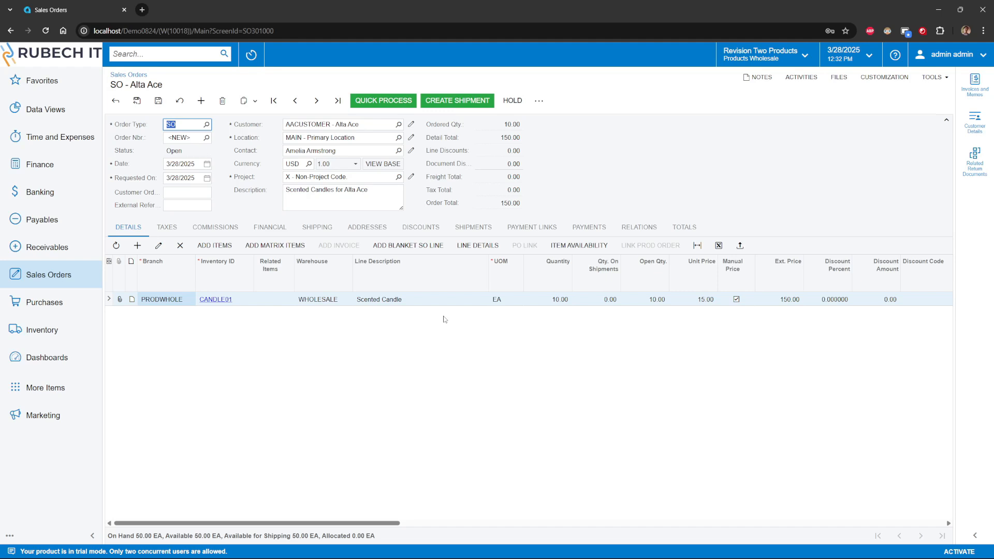
click(397, 326)
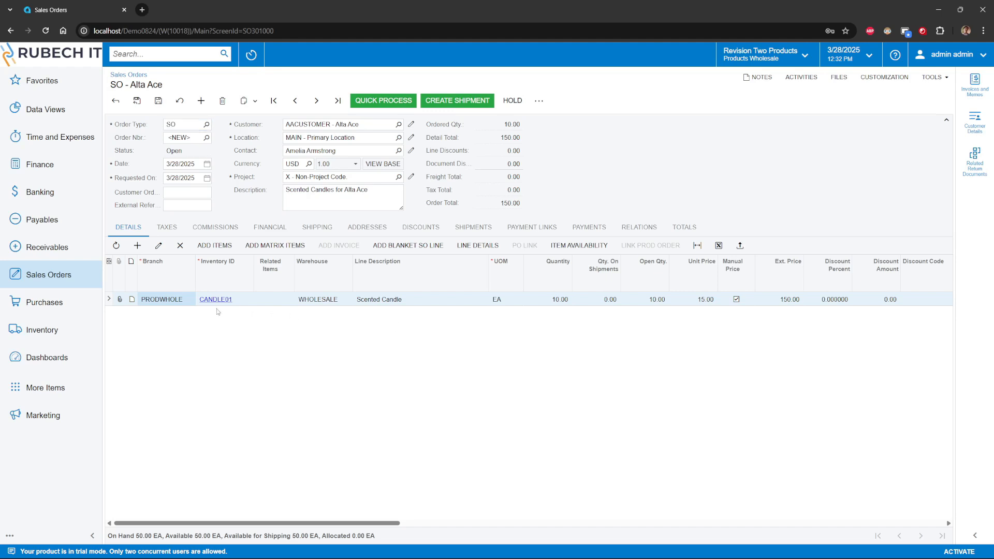
click(137, 246)
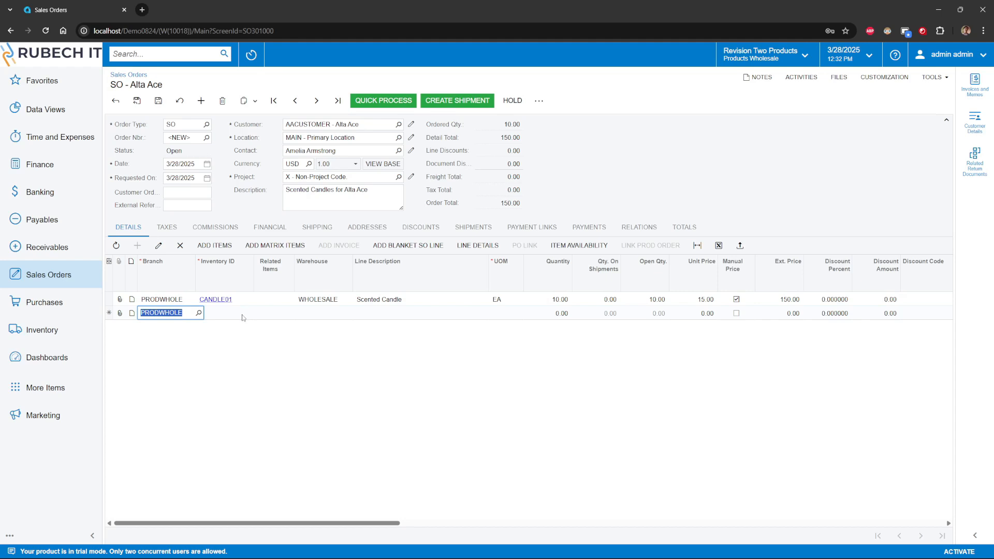
click(246, 315)
click(317, 311)
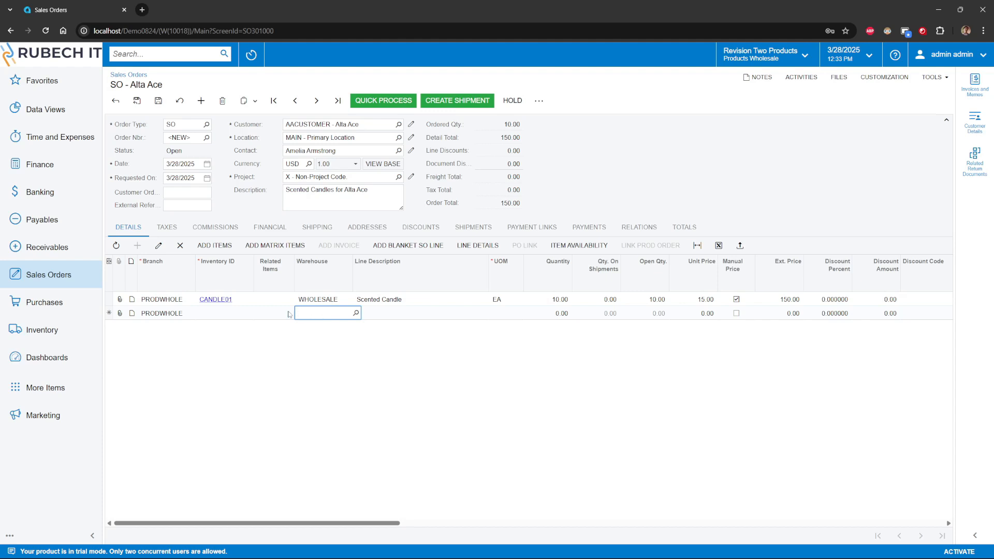
click(180, 246)
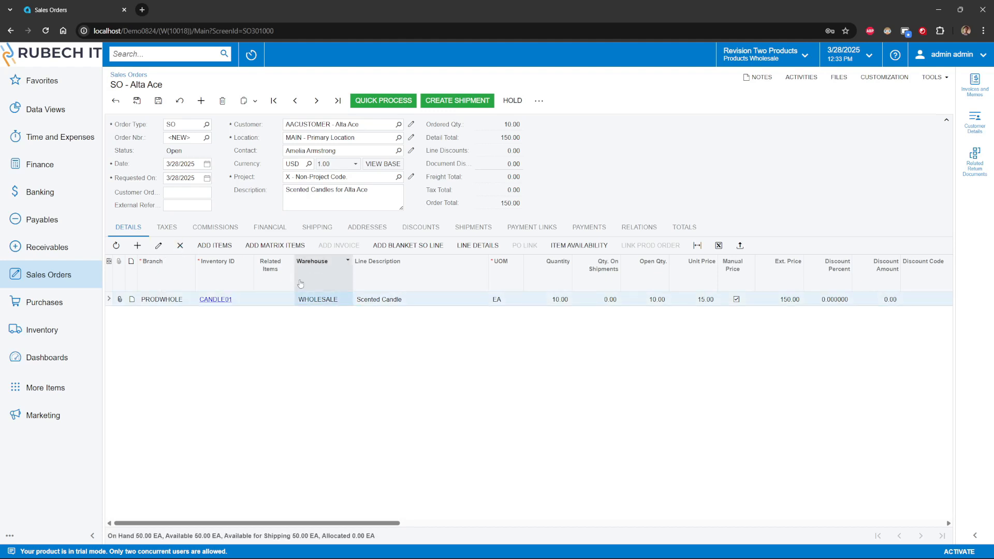
Step: Set the sales order's Ship Via to FEDEX1 in its delivery settings and save the order
click(367, 227)
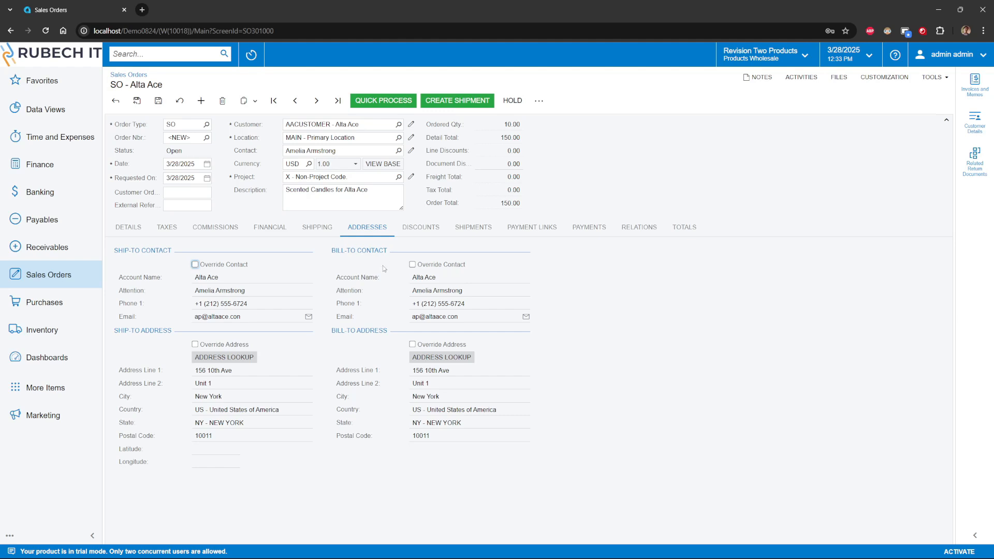
click(321, 229)
click(235, 265)
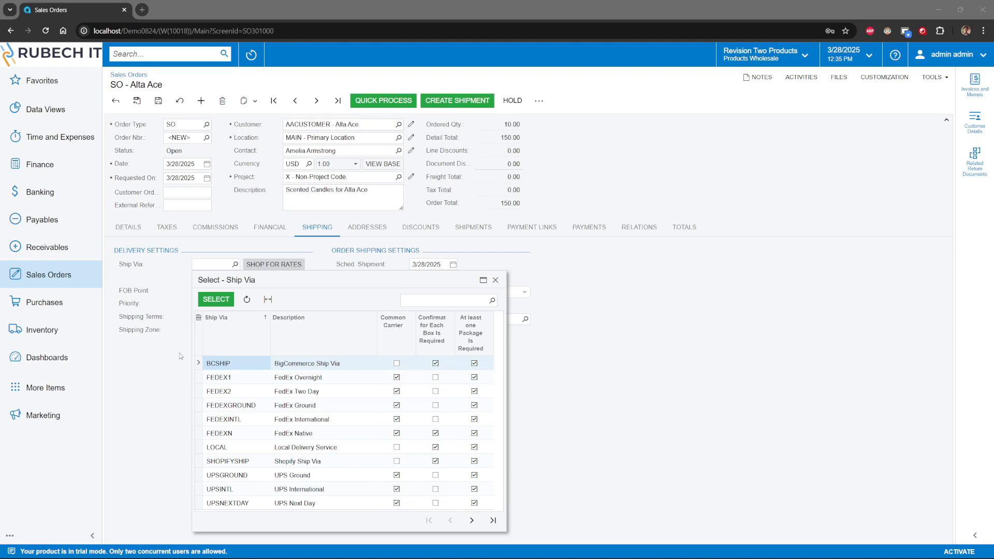
click(249, 380)
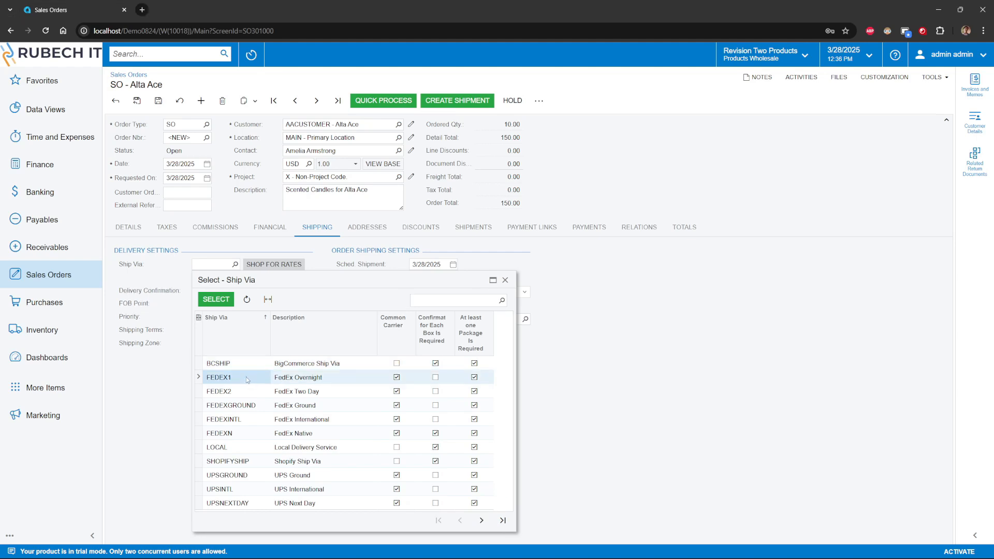
double_click(245, 383)
key(ctrl+s)
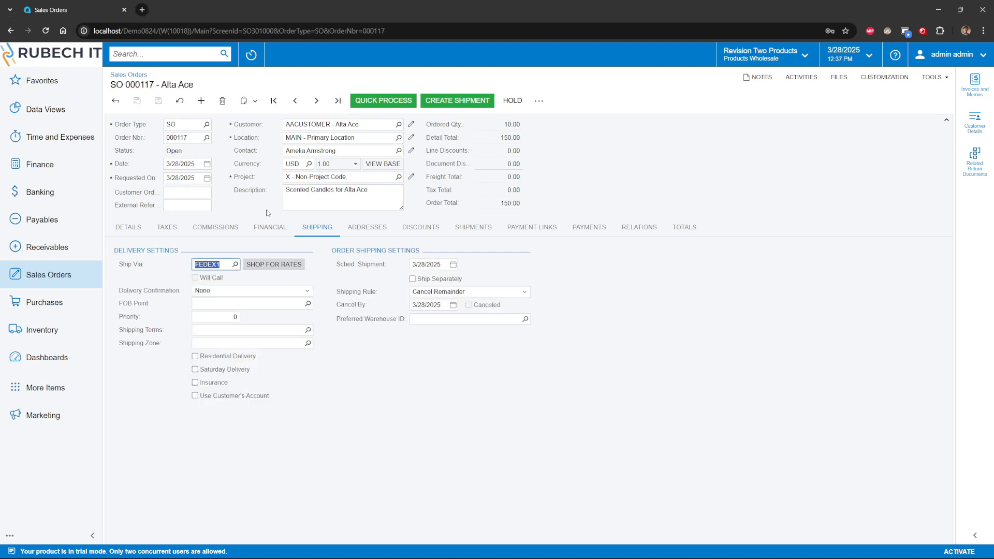
Step: Create a shipment for the order's candle line, dated 3/28/2025, from the WHOLESALE warehouse
click(137, 228)
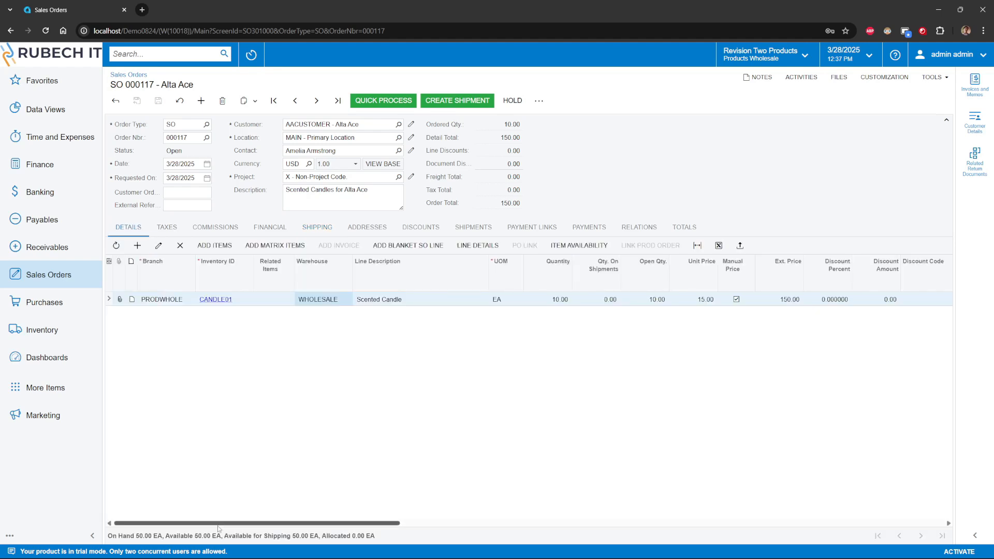
drag(250, 524, 218, 520)
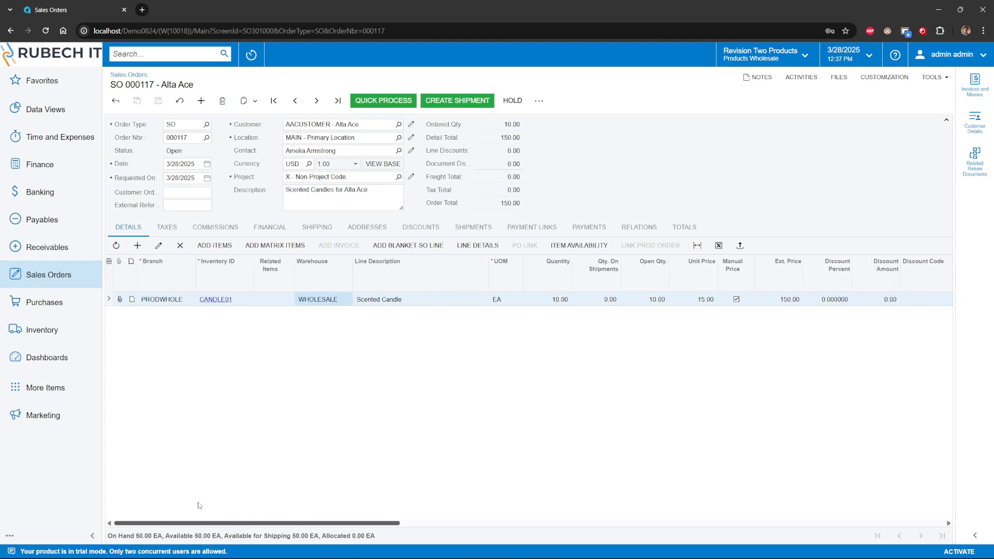
click(452, 101)
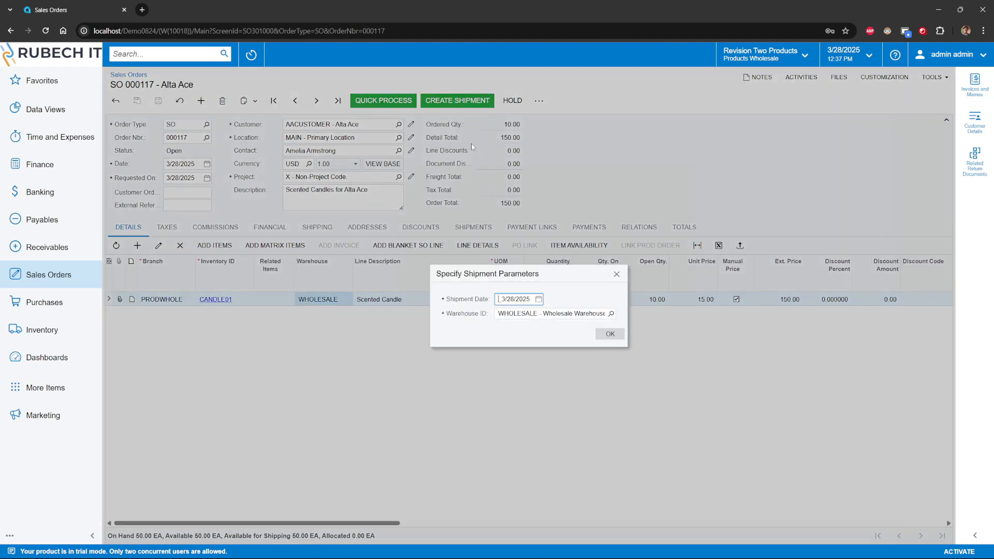
click(607, 335)
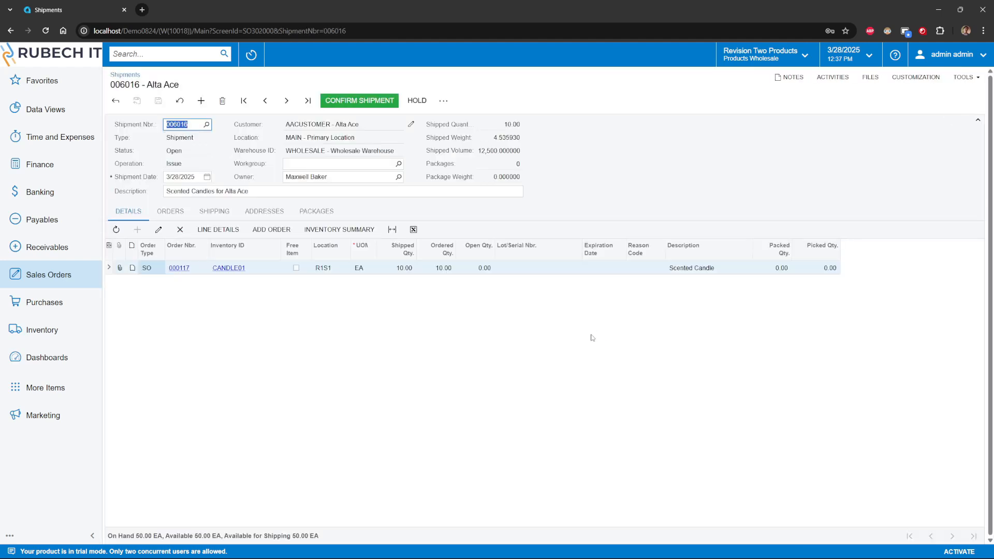
Step: Check the new shipment's shipping information and generate its pick list
click(262, 332)
click(215, 211)
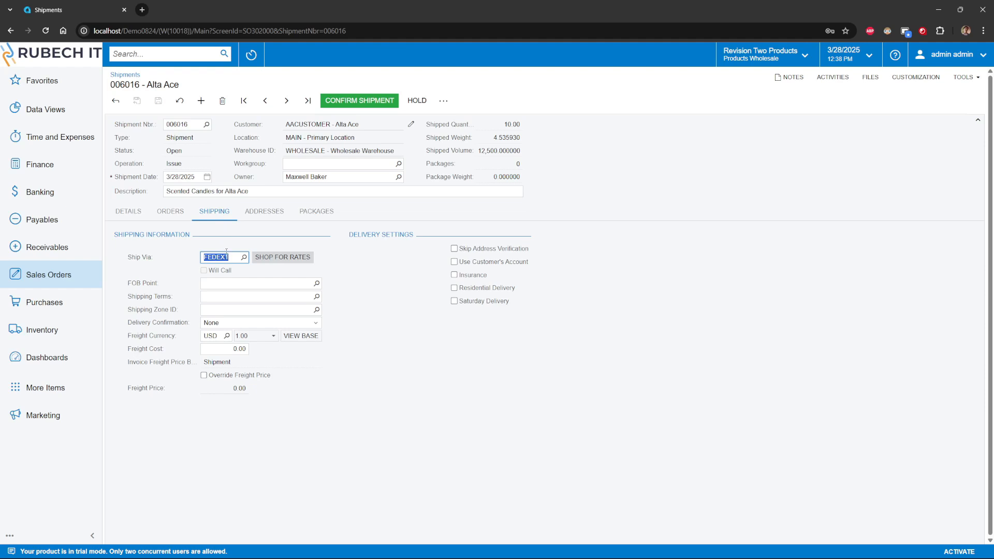
click(378, 288)
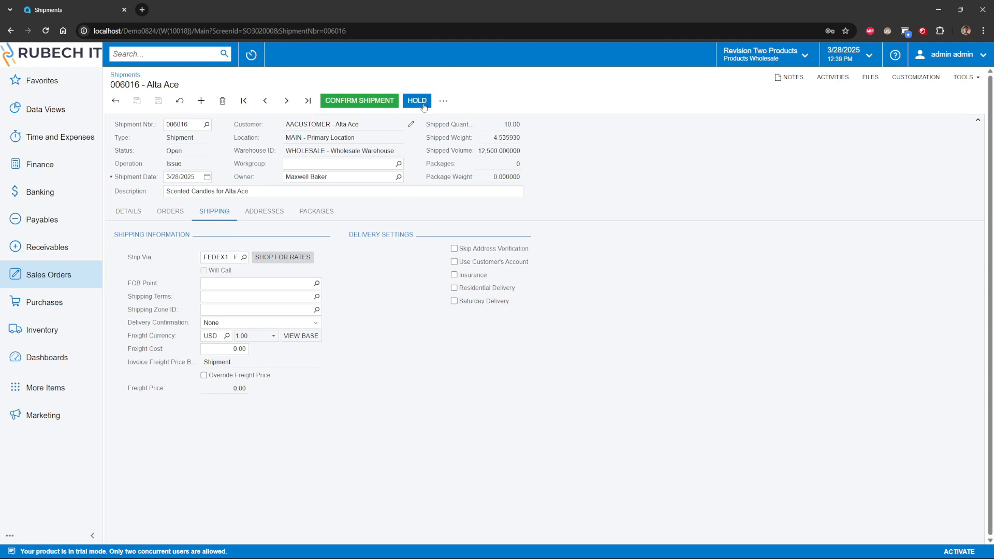
click(444, 101)
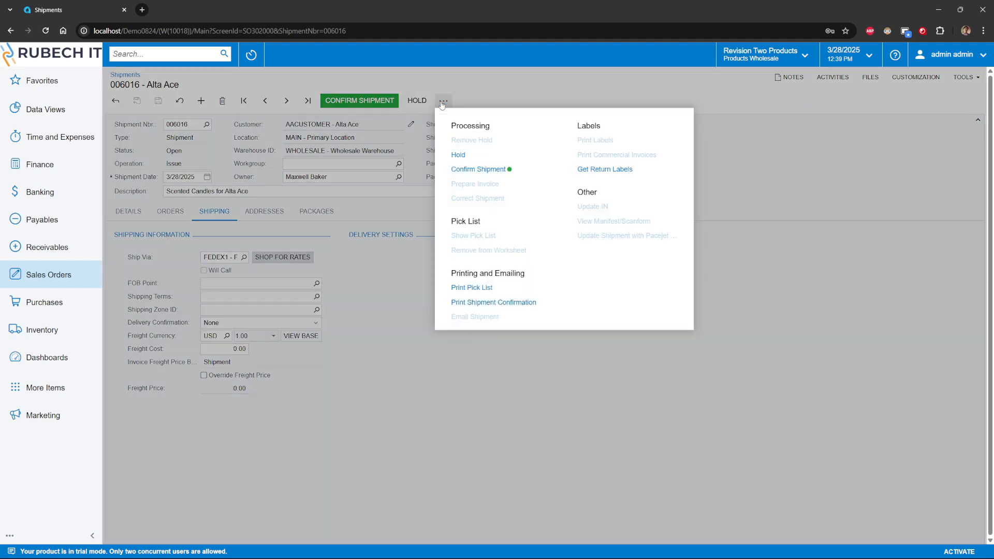
click(480, 288)
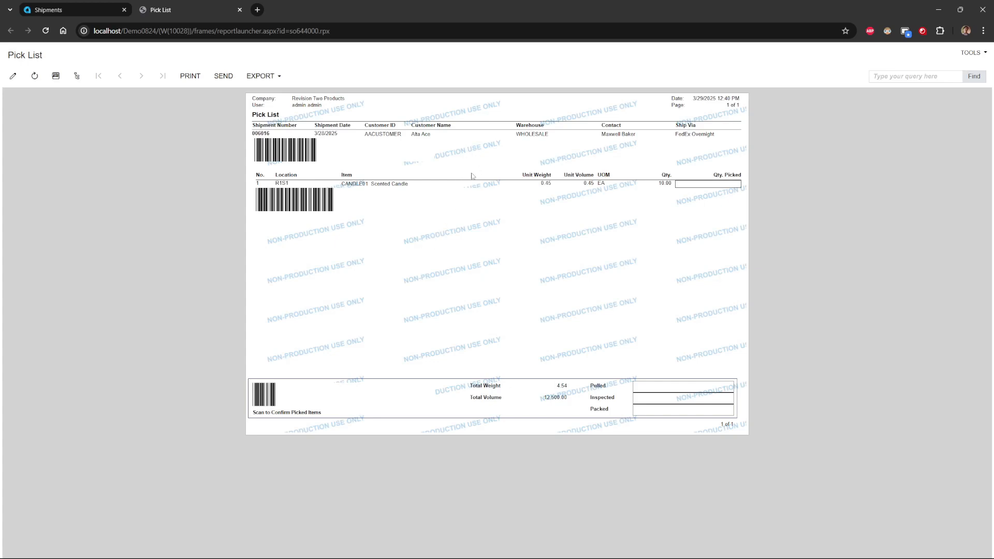
Step: Return to the shipment and add a package using the LARGE box
click(81, 10)
click(313, 216)
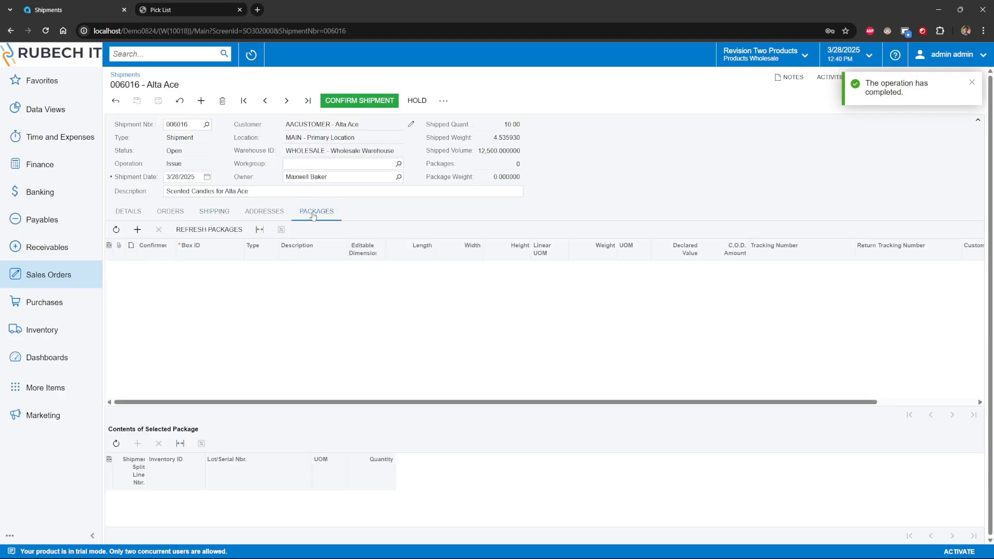
click(137, 229)
click(207, 268)
click(239, 268)
double_click(229, 335)
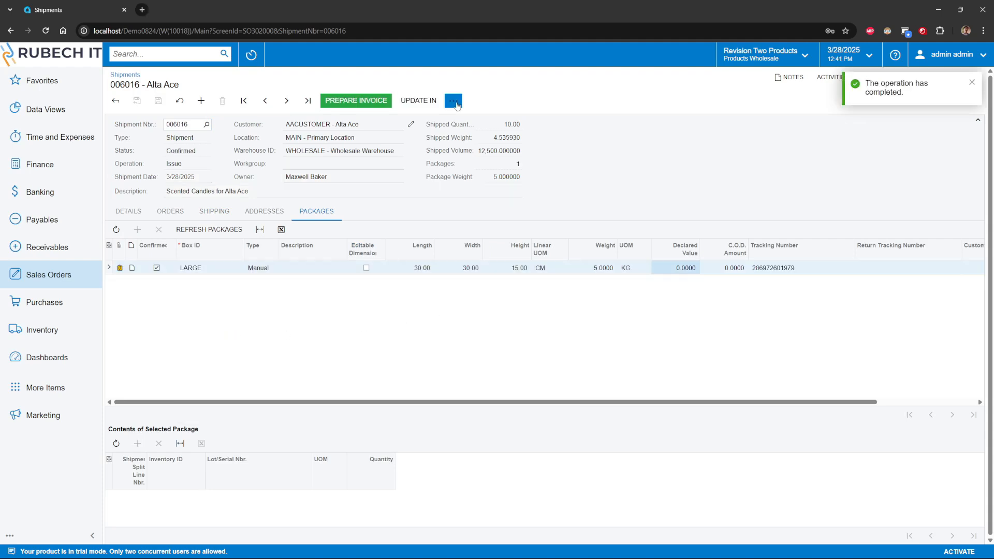
Step: Generate the printable shipment confirmation and return to the shipment record
click(453, 100)
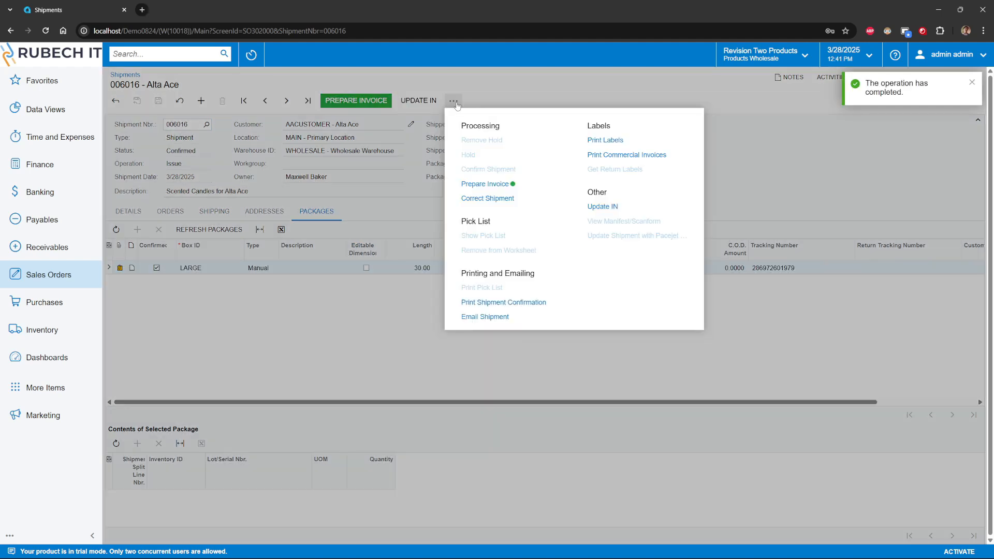
click(515, 306)
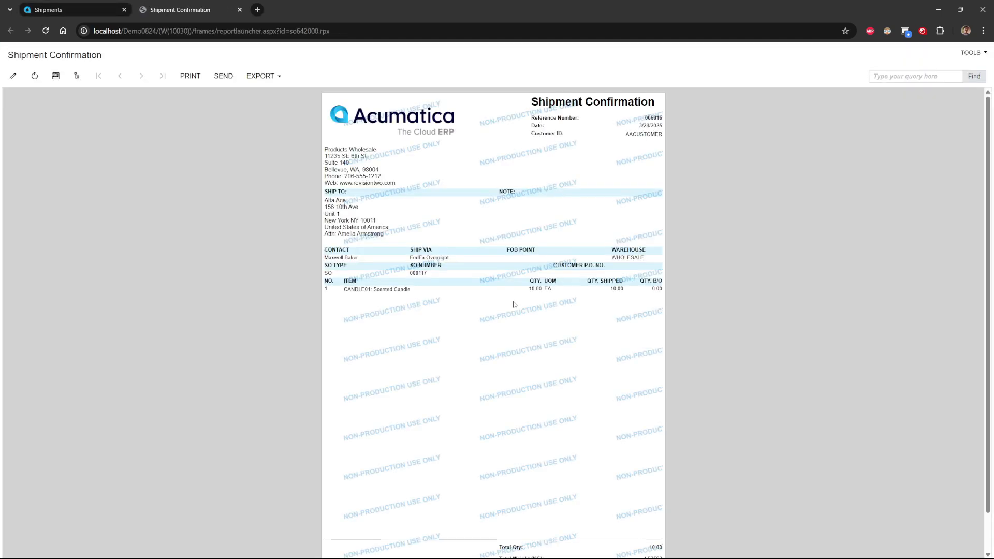
click(129, 12)
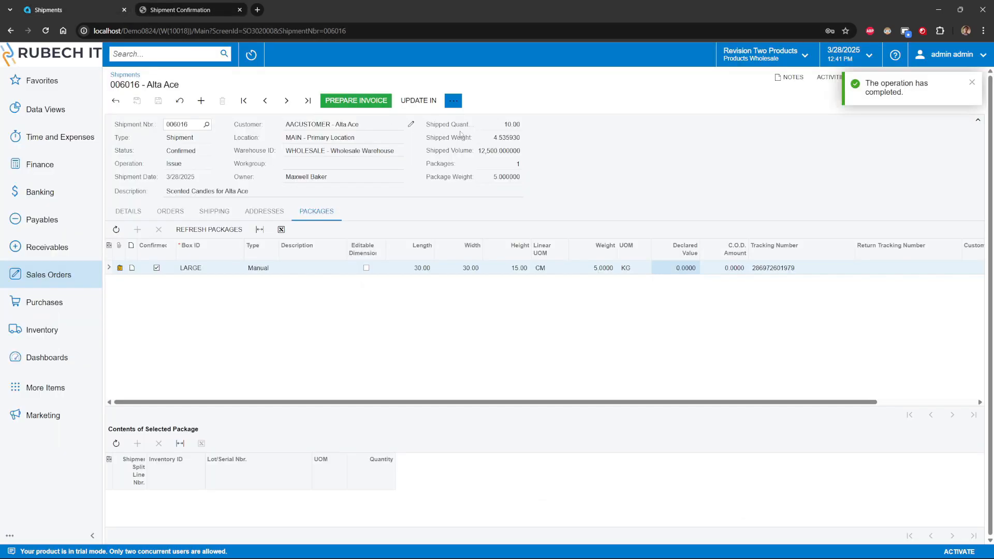
Step: Prepare an invoice from the confirmed shipment and release it
click(455, 102)
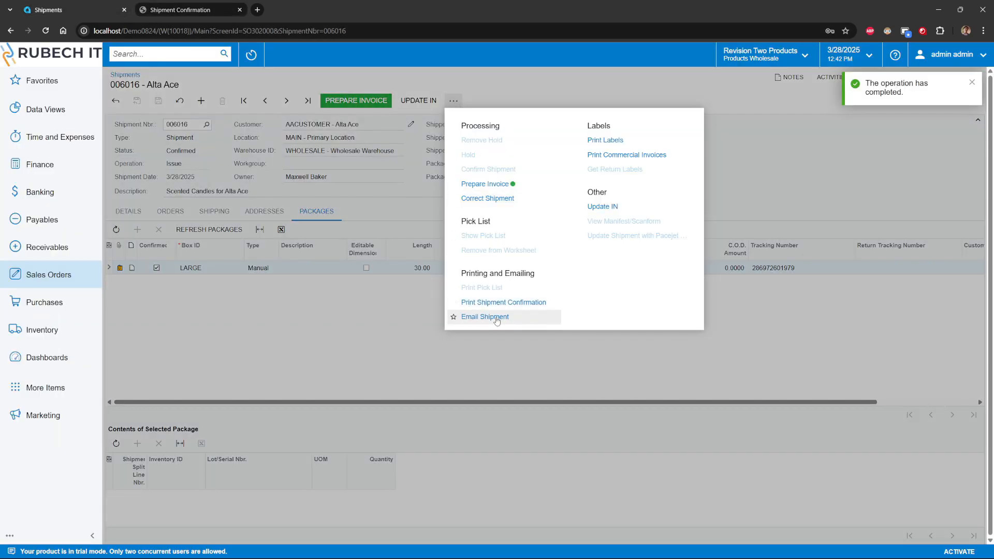
click(353, 102)
click(353, 102)
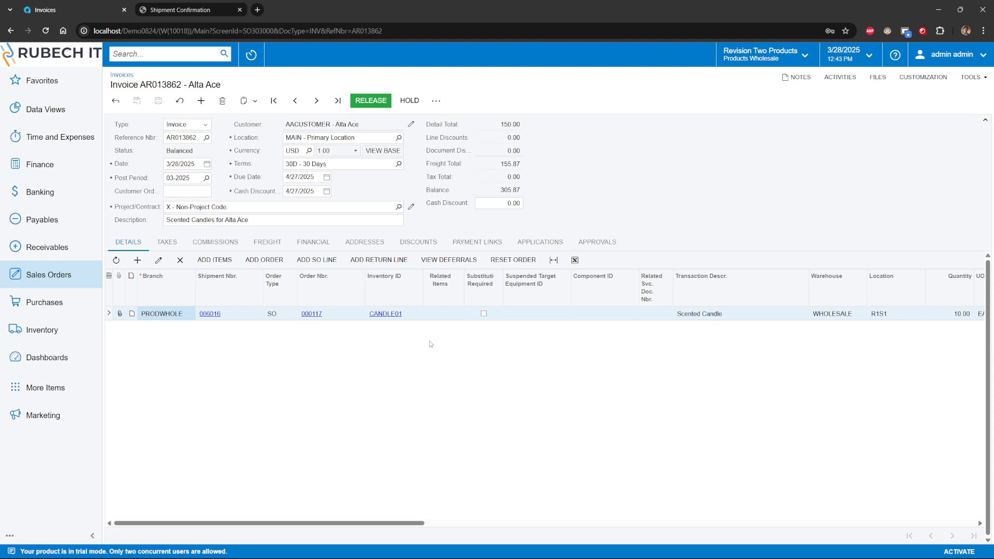
click(375, 105)
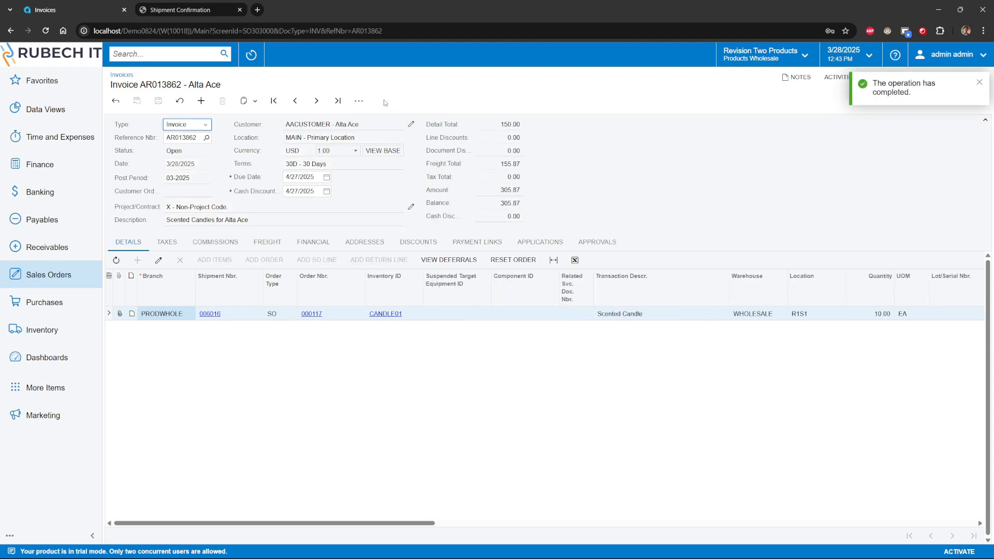
Step: Generate the printable version of the released invoice, and reopen the invoice's list of further actions
click(363, 101)
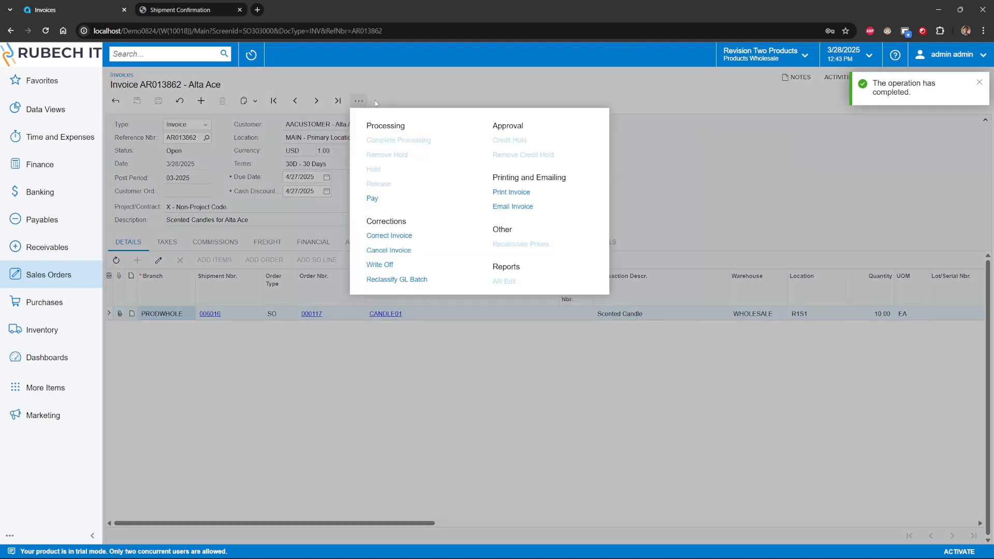
click(517, 195)
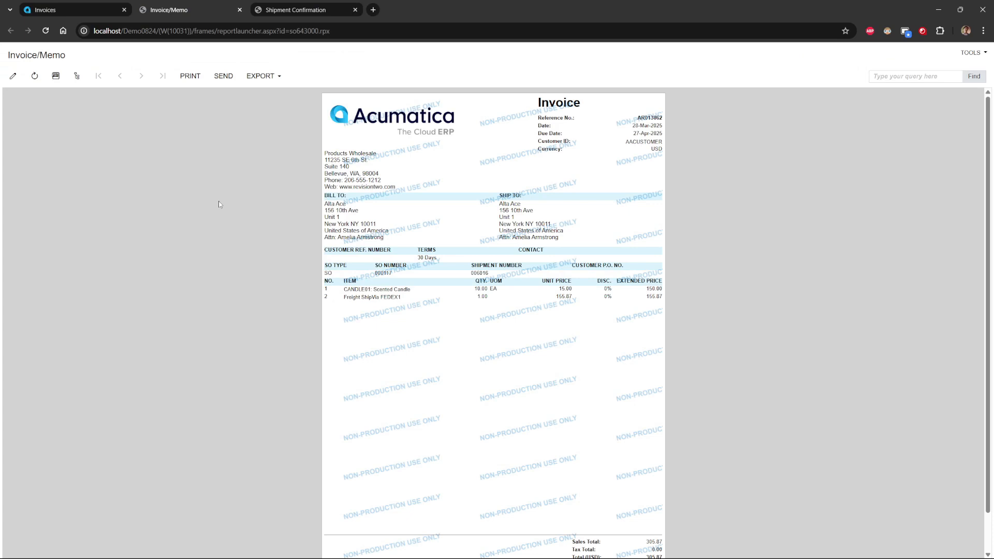
click(78, 10)
click(364, 105)
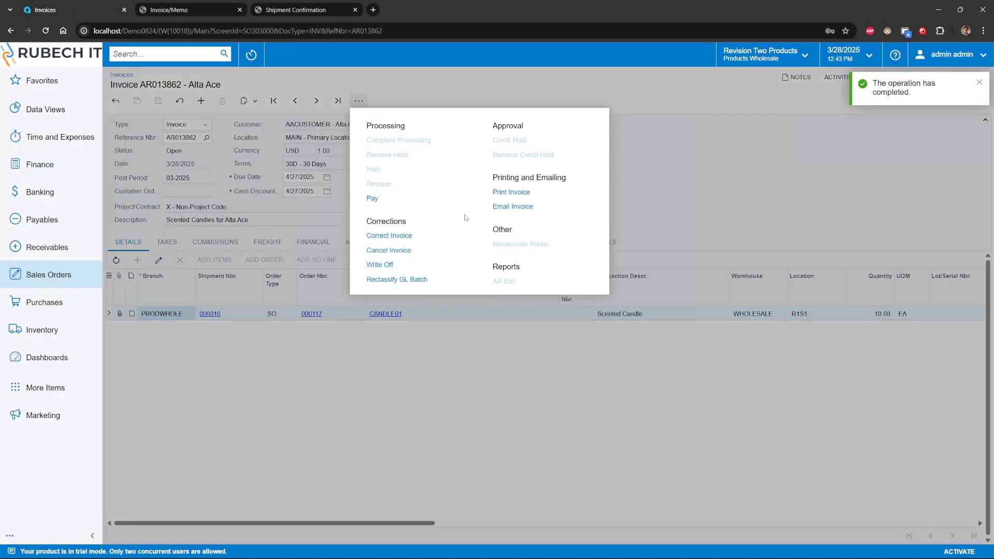